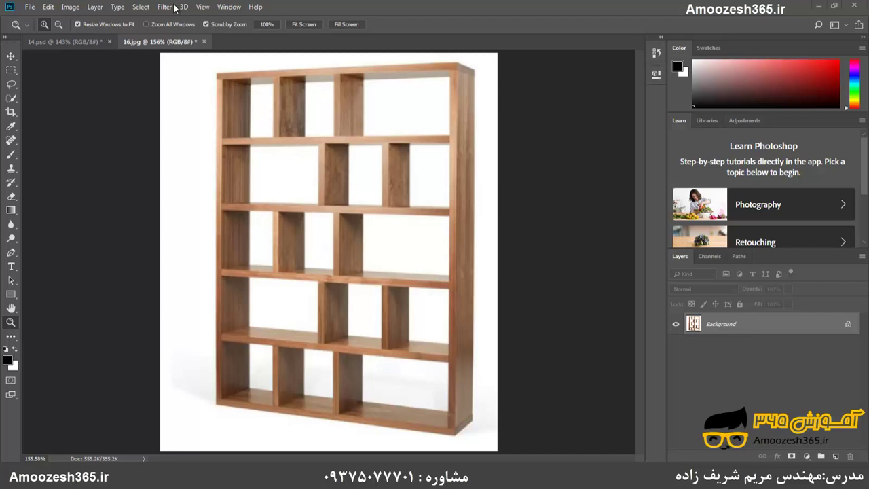
Step: Start a Color Range selection from Sampled Colors and sample the white background inside the bookshelf's upper compartment
click(142, 7)
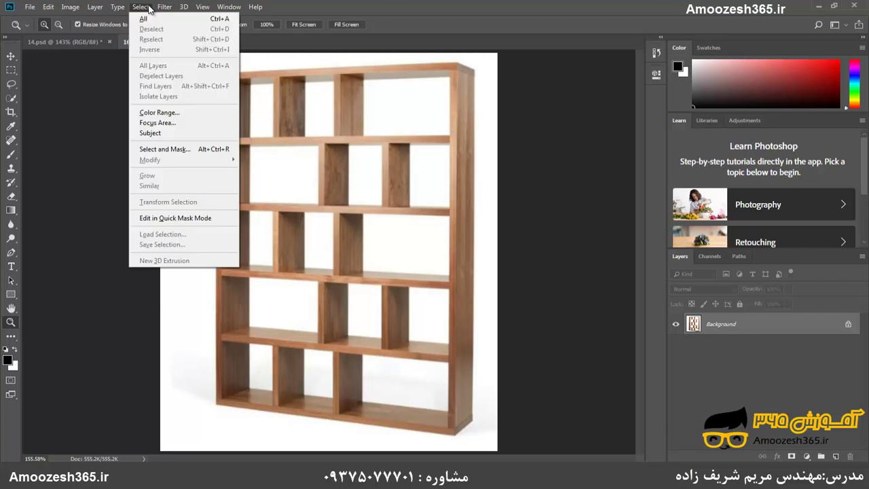
click(181, 112)
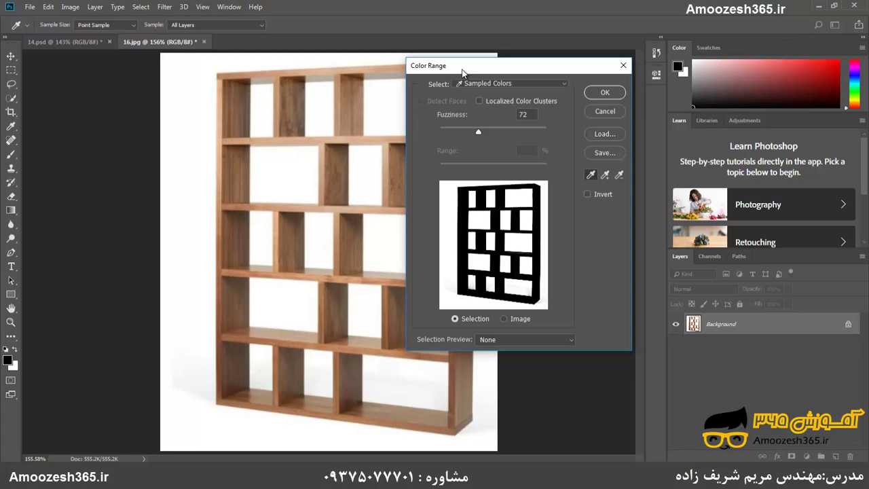
click(495, 84)
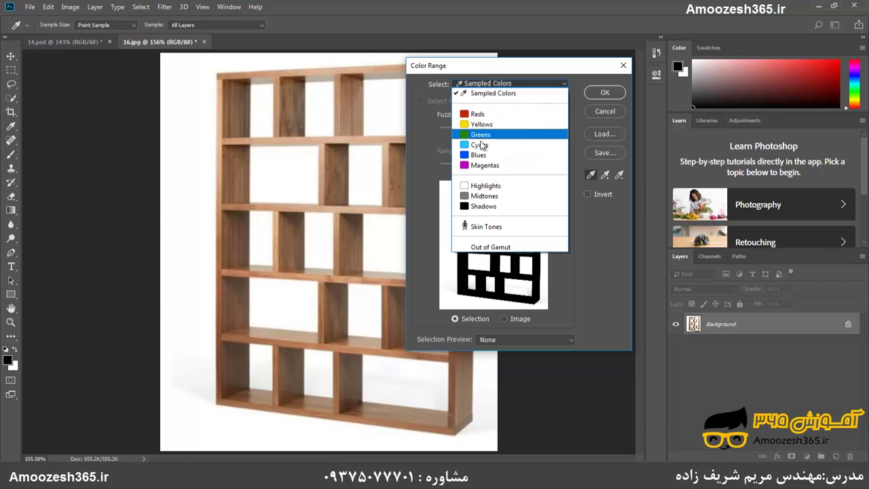
click(513, 84)
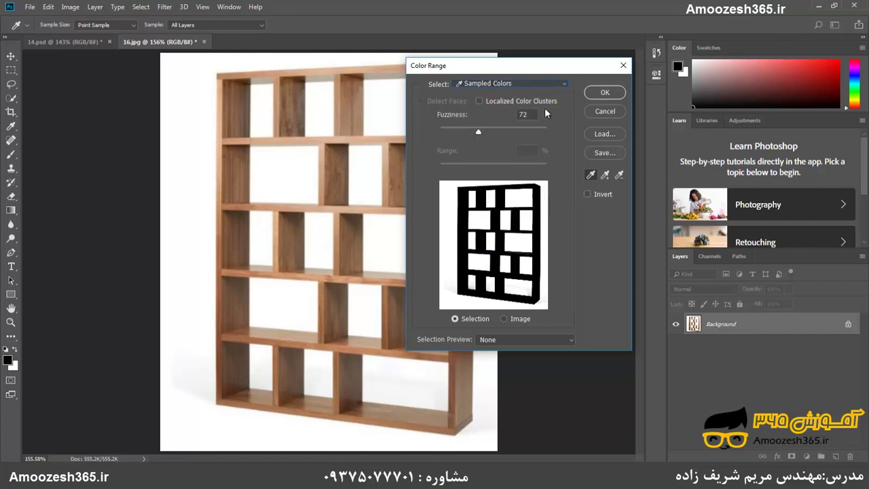
click(591, 175)
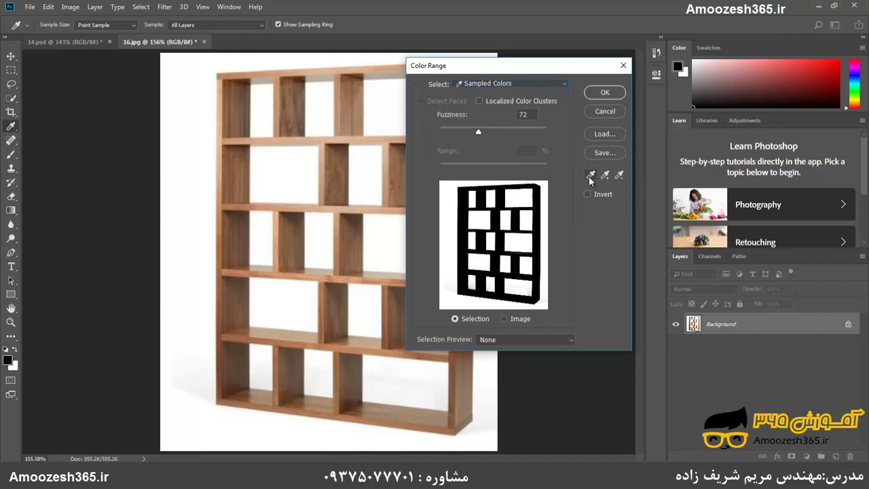
click(319, 104)
Step: Try Localized Color Clusters with the Range at 21% and 93%, and turn the option off again
click(478, 101)
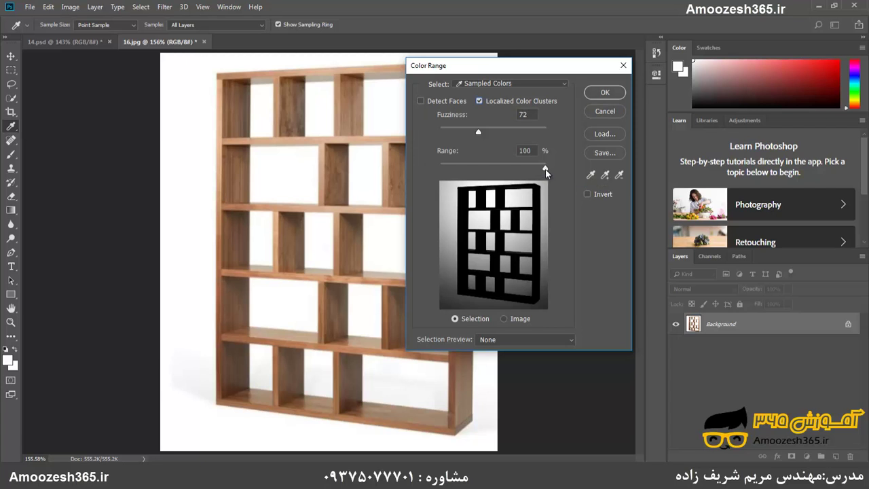
drag(546, 170, 463, 170)
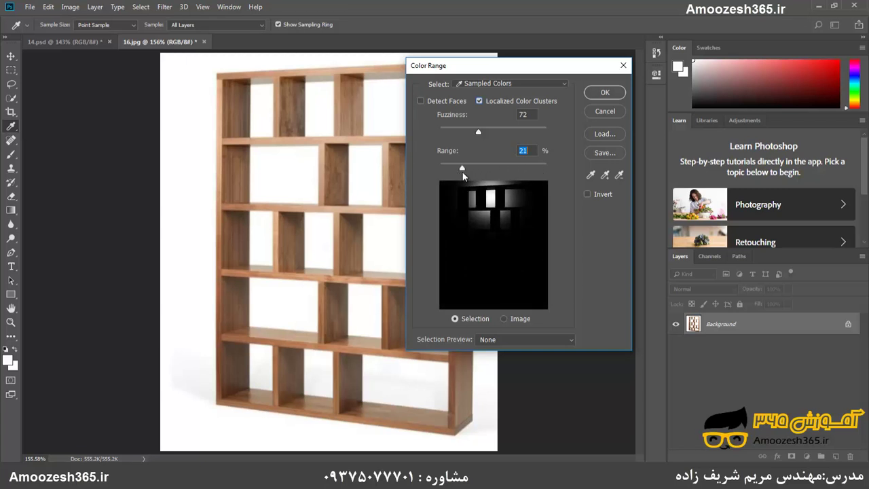
drag(462, 172, 539, 169)
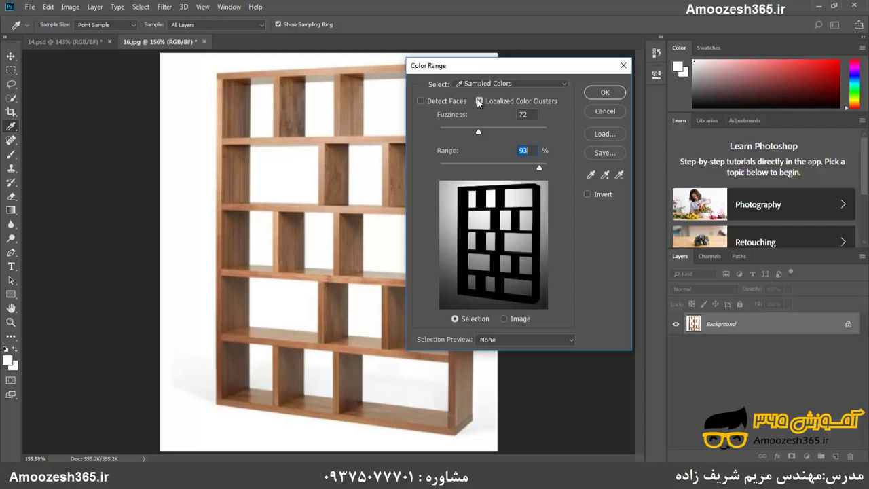
click(479, 101)
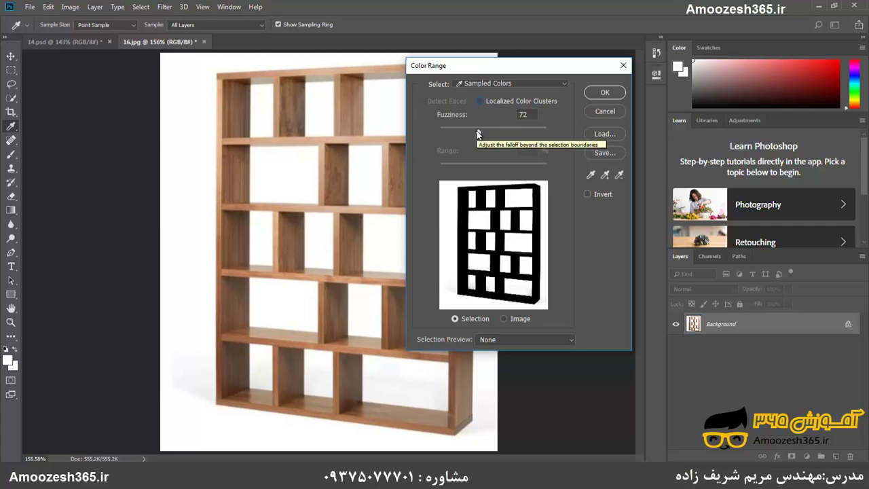
Step: Test the Color Range fuzziness at 0 and set it to 69
drag(479, 133, 433, 148)
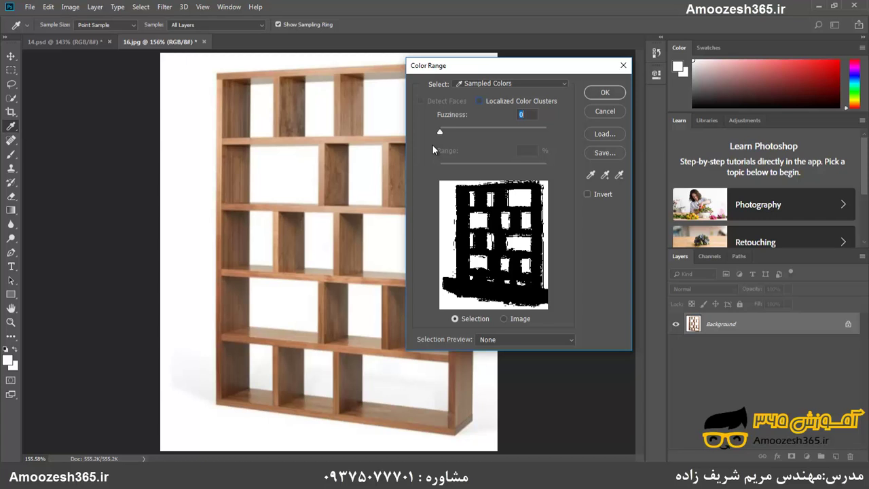
drag(438, 143, 477, 156)
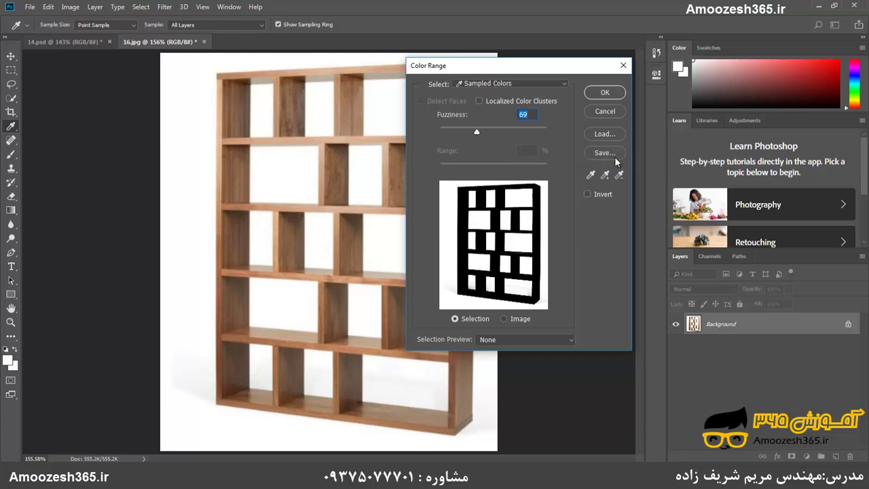
Step: Compare the Image and Selection previews in Color Range and try inverting the selection
mouse_move(436, 179)
mouse_down()
mouse_move(523, 239)
mouse_move(558, 302)
mouse_move(554, 310)
mouse_up()
click(464, 320)
click(503, 323)
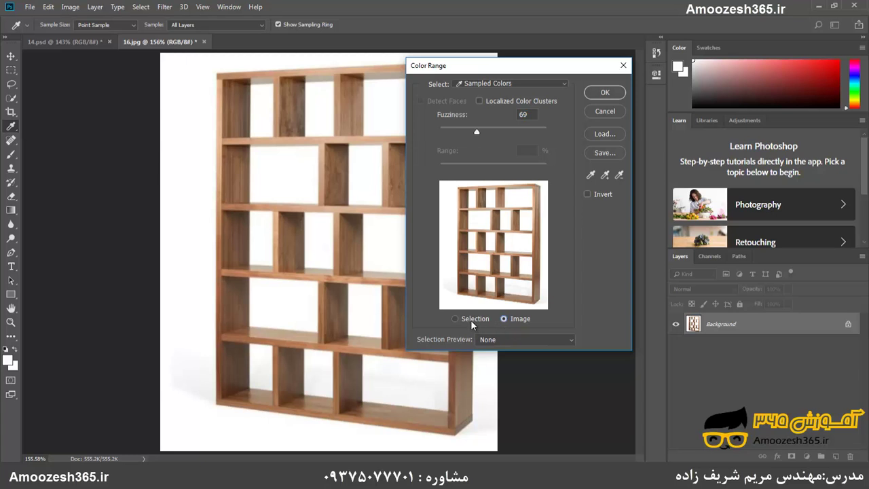
click(470, 320)
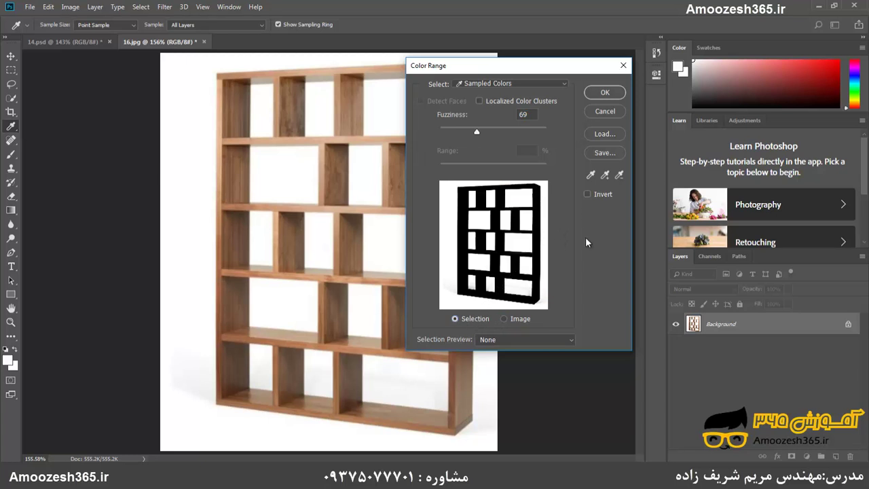
click(588, 194)
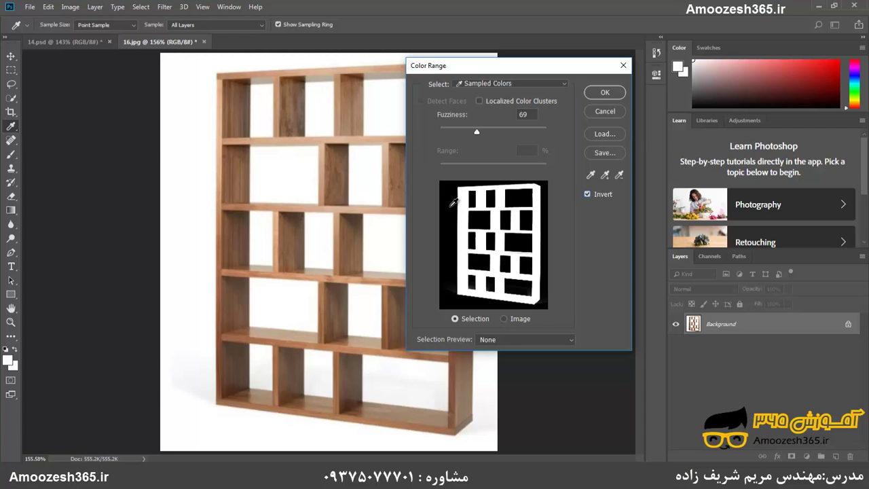
click(587, 195)
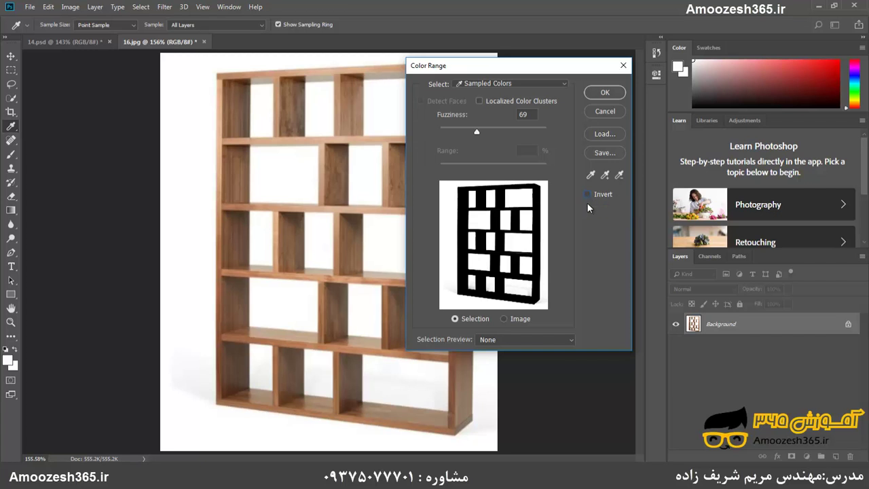
Step: Apply the color range selection and delete the white areas around and inside the bookshelf from the unlocked Background layer
click(604, 93)
key(z)
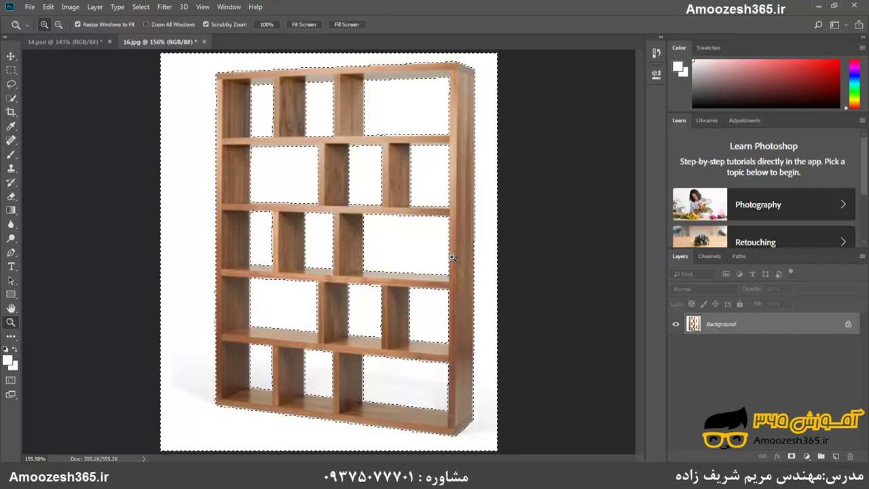
click(848, 327)
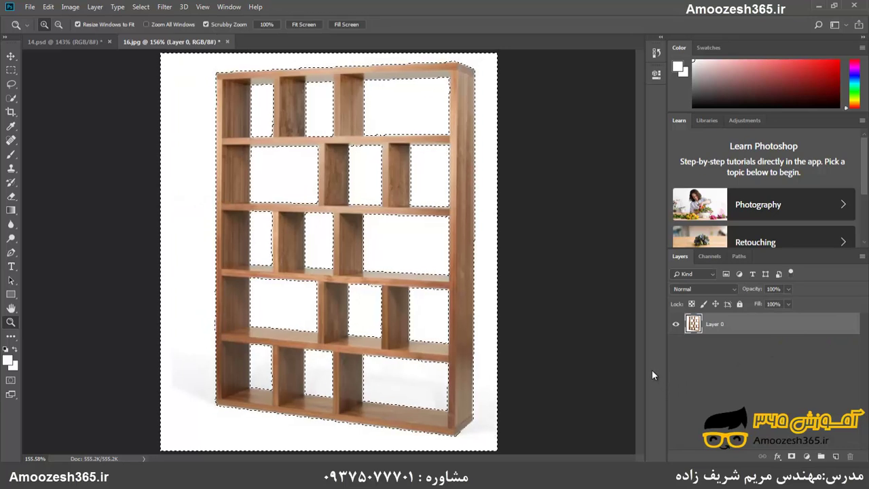
key(Delete)
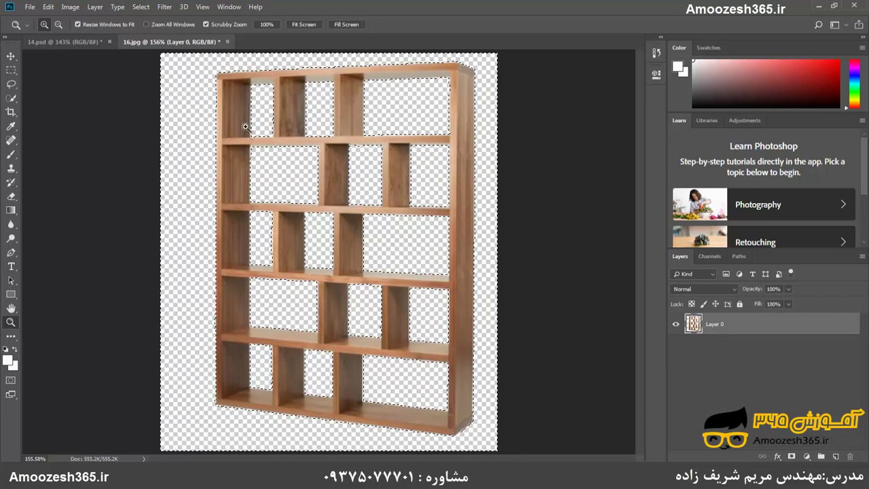
Step: Deselect the cleared background area and switch to the Move tool
click(11, 56)
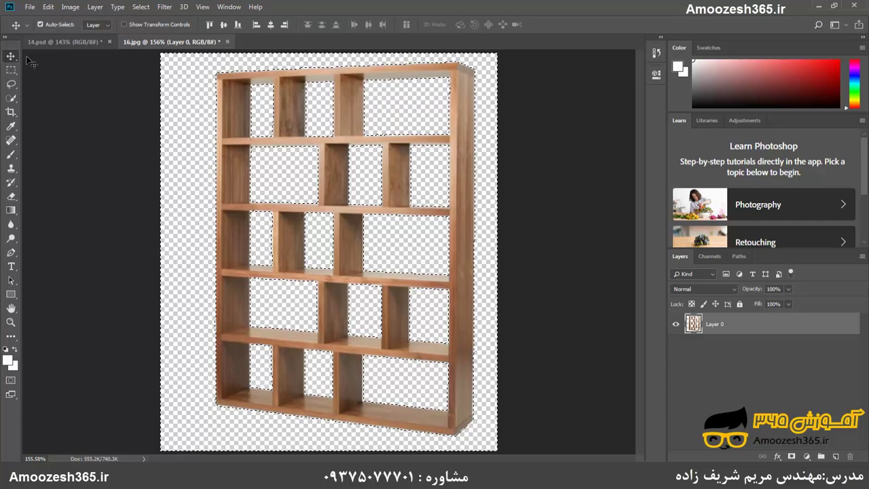
click(140, 7)
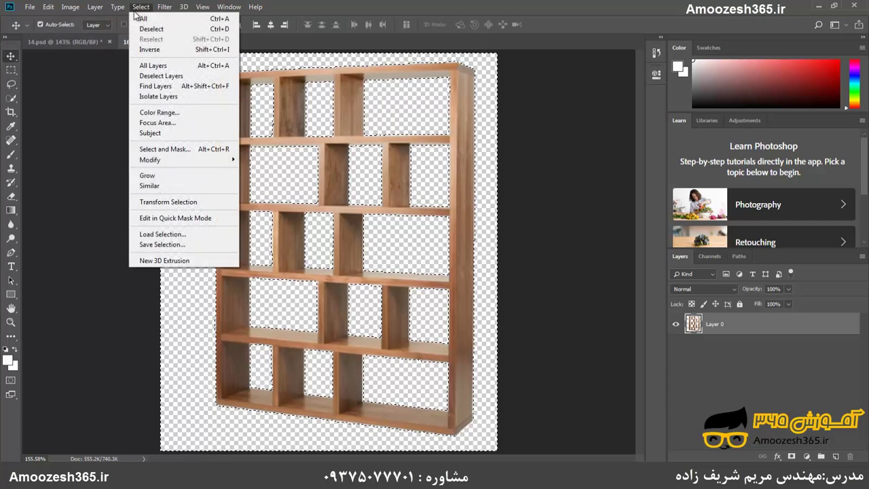
click(148, 29)
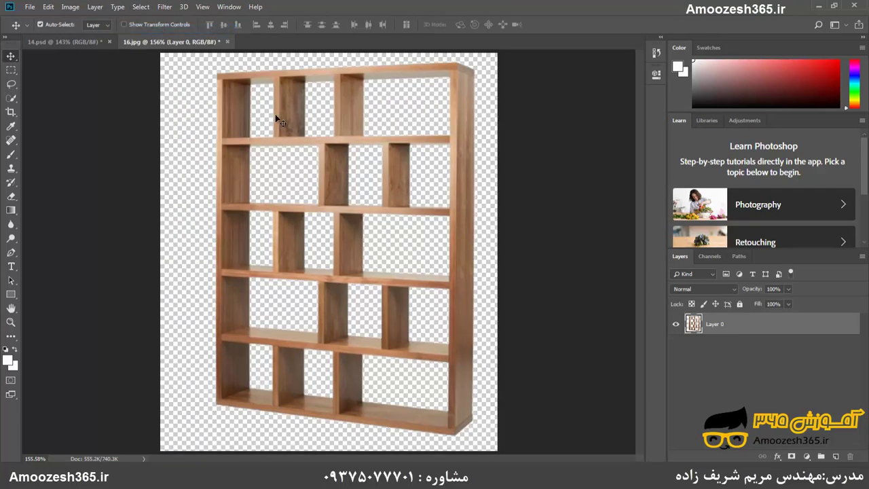
Step: Move the cut-out bookshelf from 16.jpg into the living room image 3.jpg, over the area beside the sofa
mouse_move(393, 196)
mouse_down()
mouse_move(263, 202)
mouse_move(367, 156)
mouse_move(411, 205)
mouse_move(389, 208)
mouse_up()
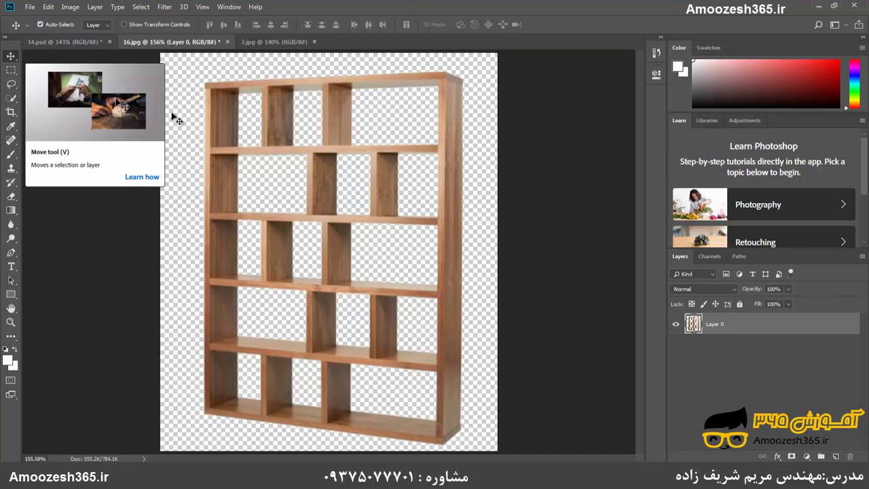
drag(320, 194, 358, 141)
drag(533, 180, 454, 267)
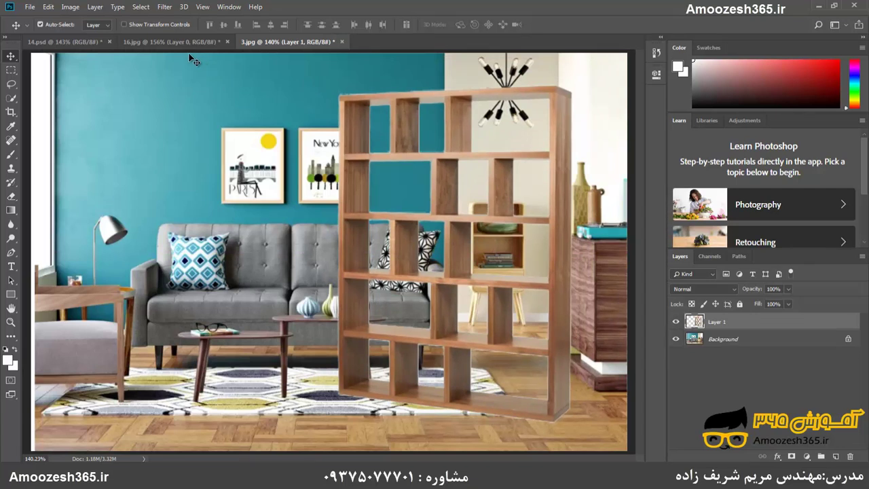
Step: Scale the bookshelf down to about 32% and place it on the white wall above the vases
click(125, 25)
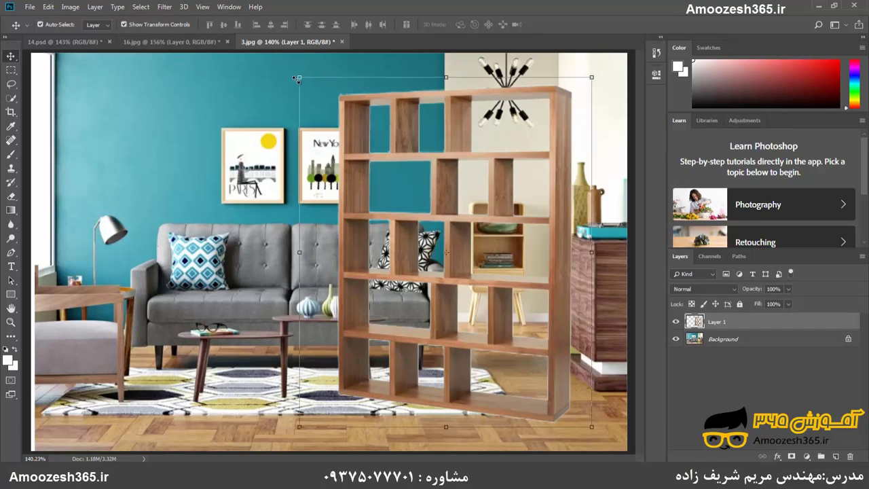
drag(297, 79, 536, 340)
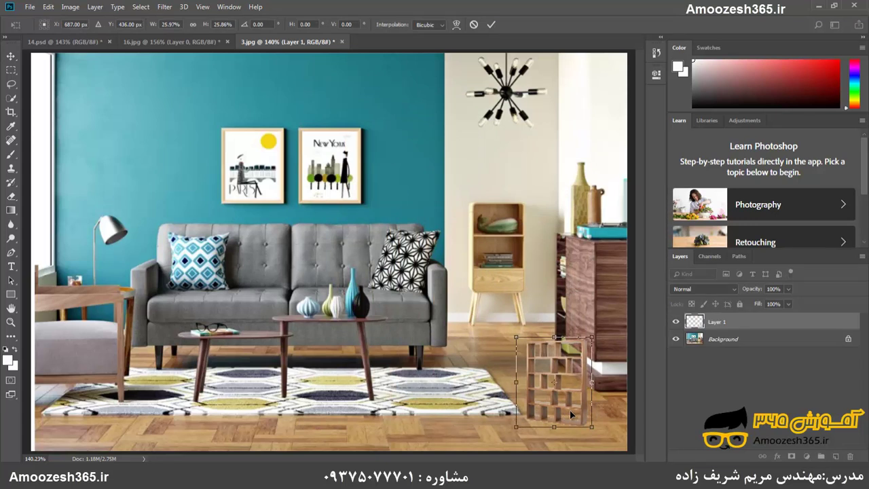
drag(570, 410, 607, 159)
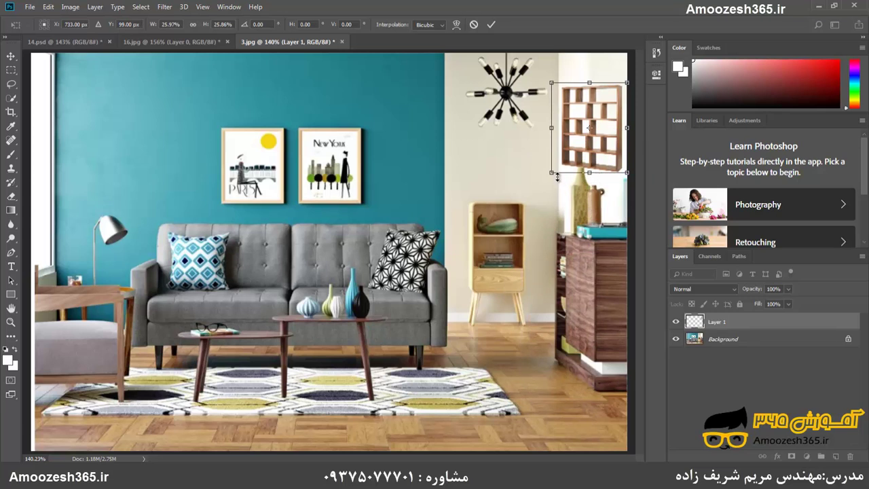
drag(557, 176, 536, 194)
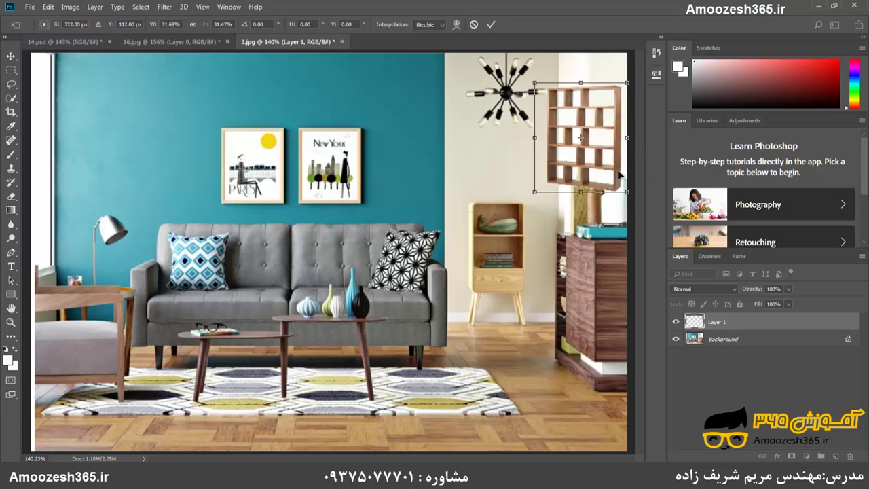
drag(619, 175, 630, 149)
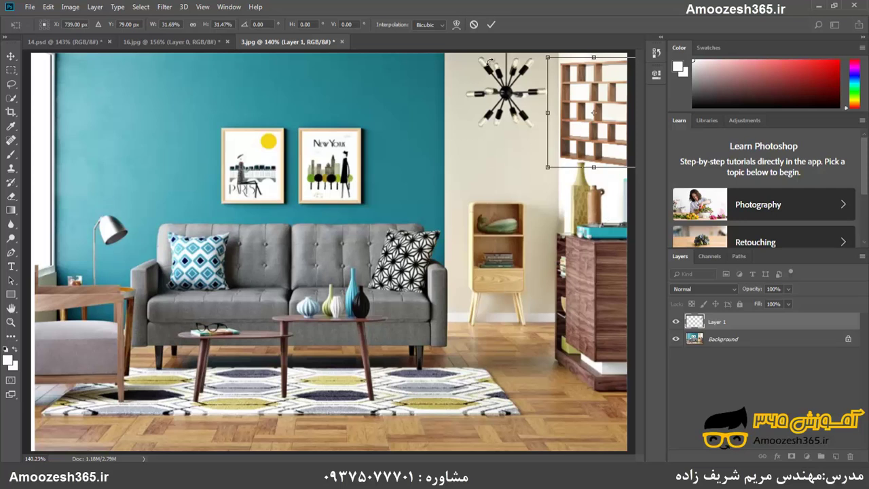
click(491, 25)
click(616, 211)
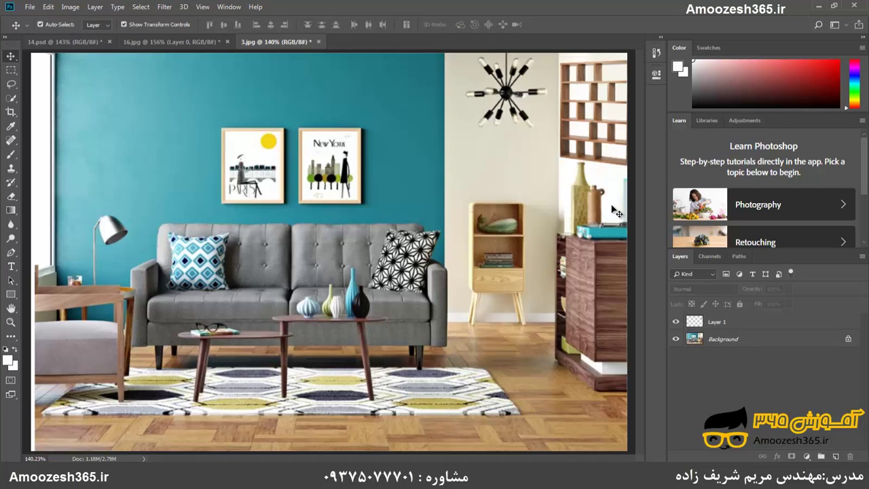